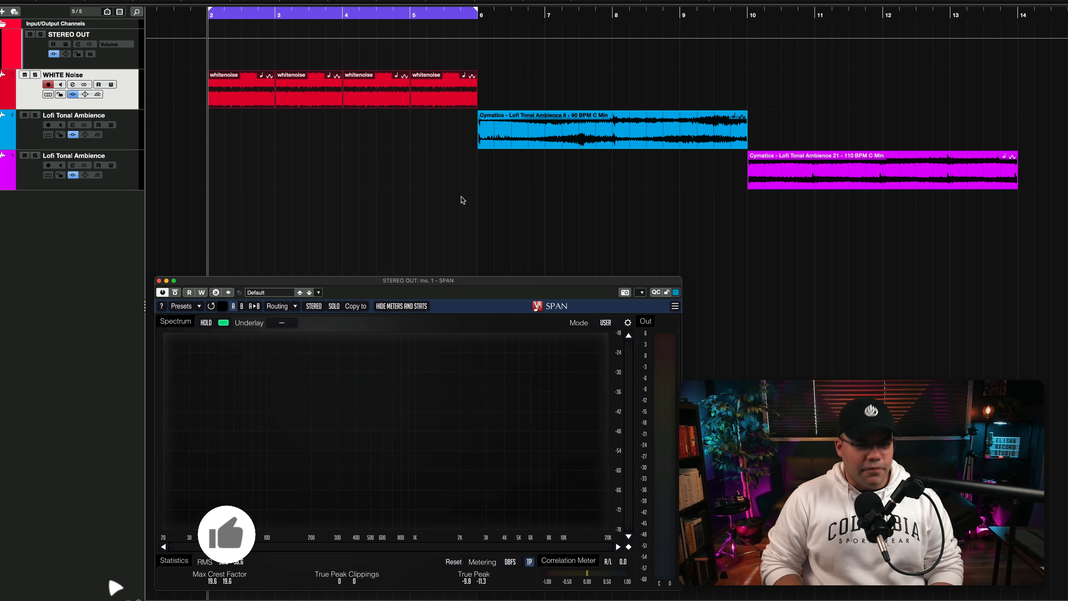
- Play the white noise, and add a low cut and a high cut to its EQ that leave only the midrange
key("space")
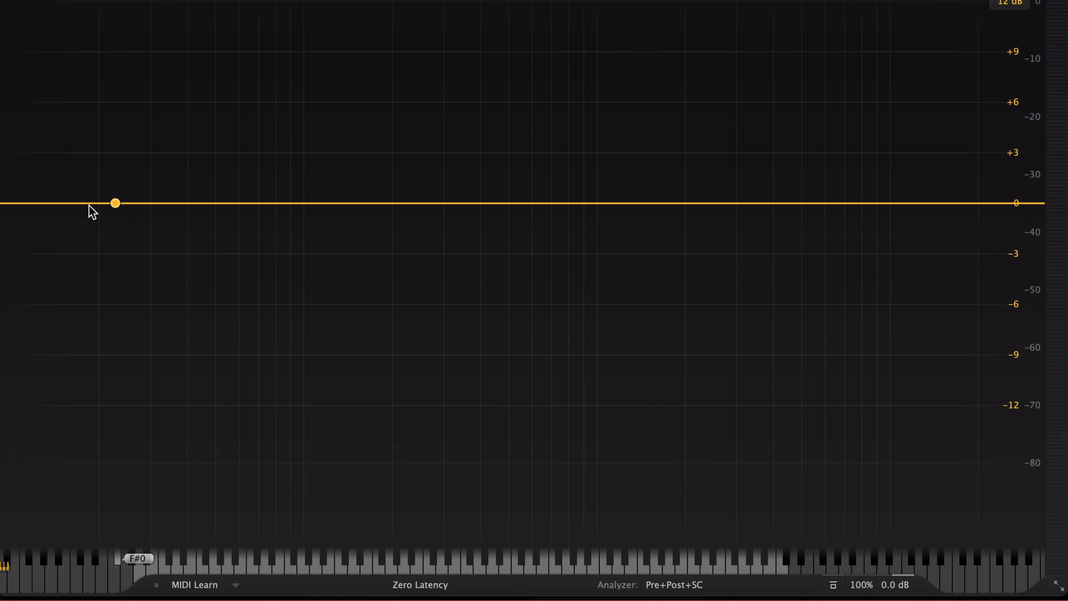
left_click(66, 204)
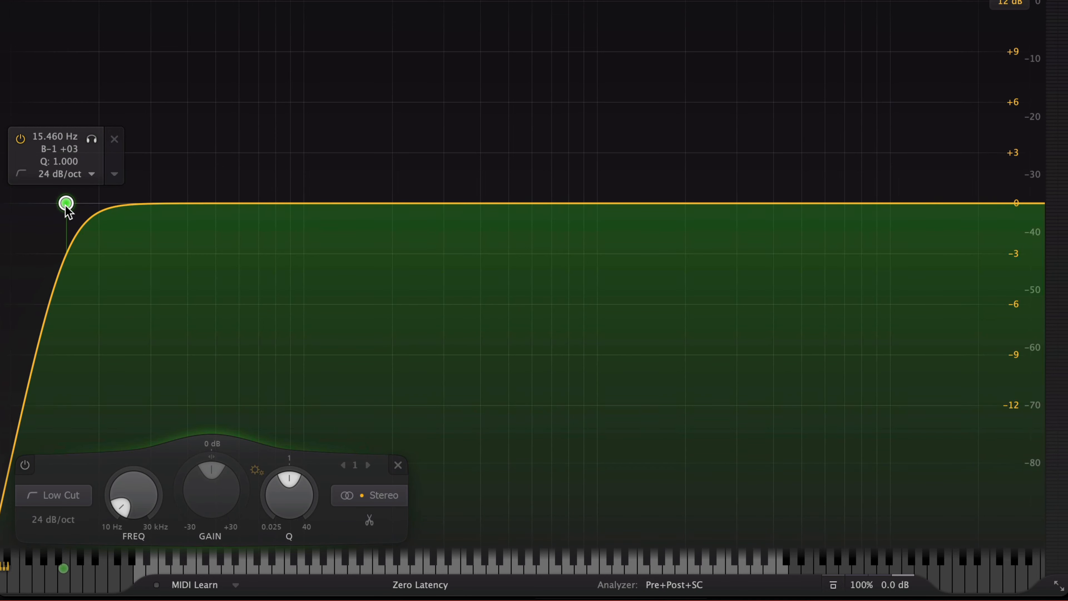
left_click_drag(66, 204, 356, 214)
left_click(996, 203)
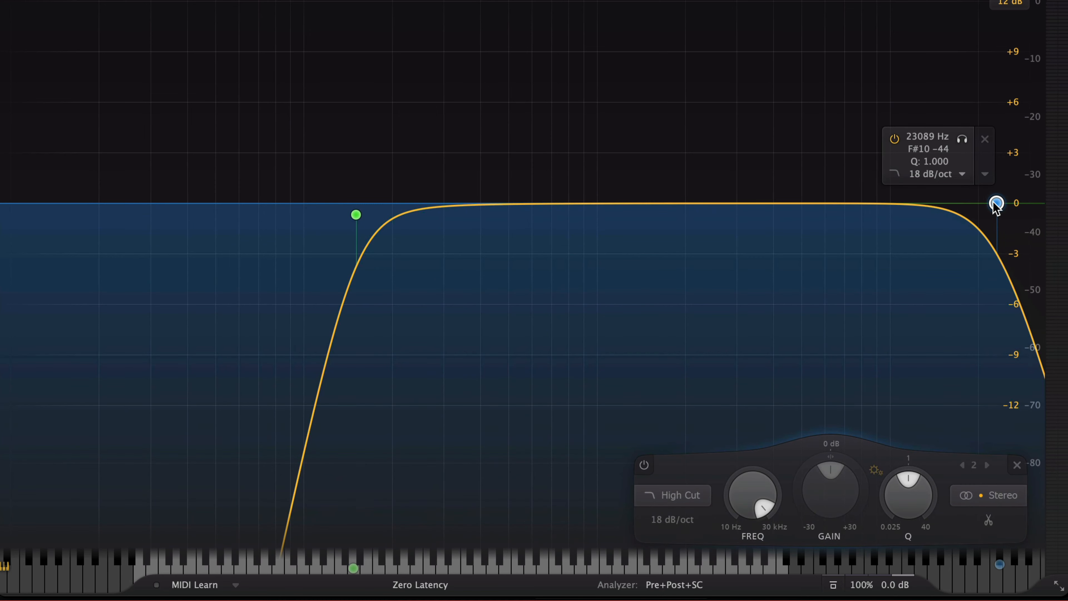
left_click_drag(996, 204, 761, 216)
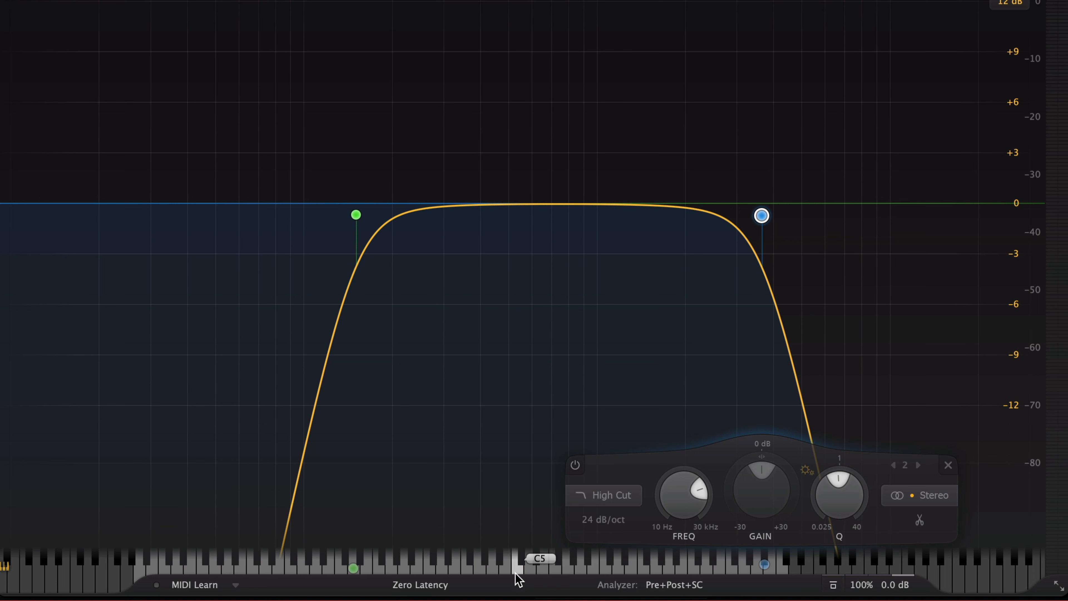
- Add four bell bands on chord notes from C5 to C6, including D#5, and set their Q to 40
left_click(516, 569)
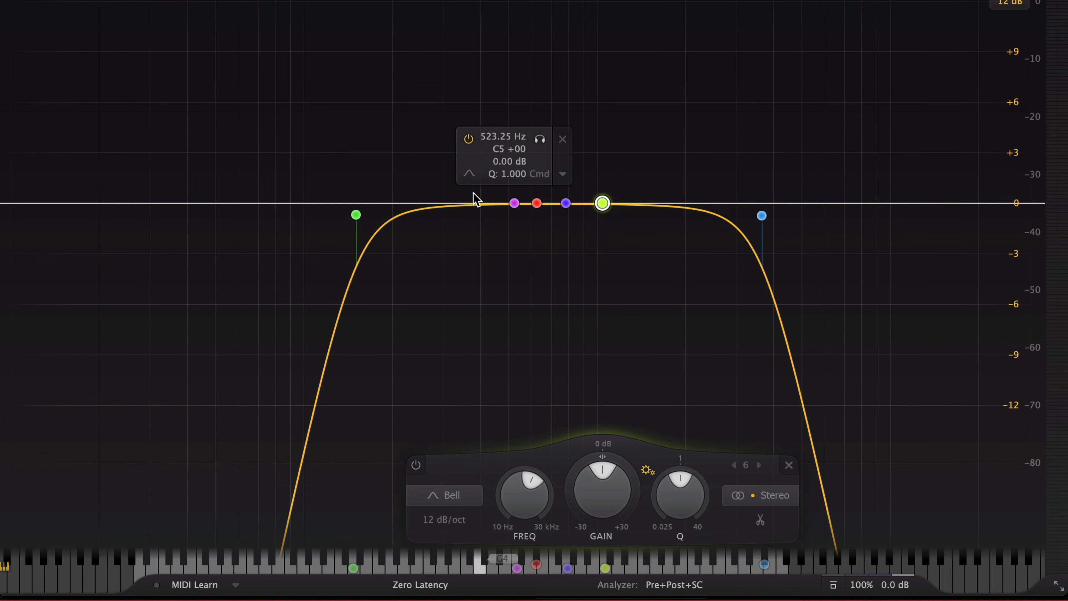
left_click_drag(473, 193, 612, 220)
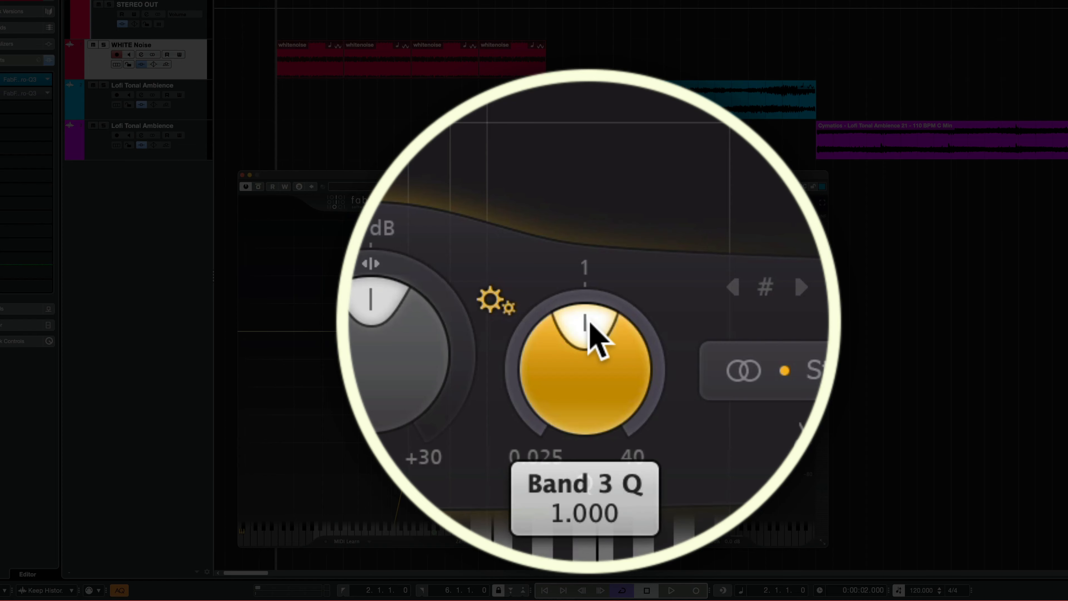
left_click_drag(639, 492, 646, 526)
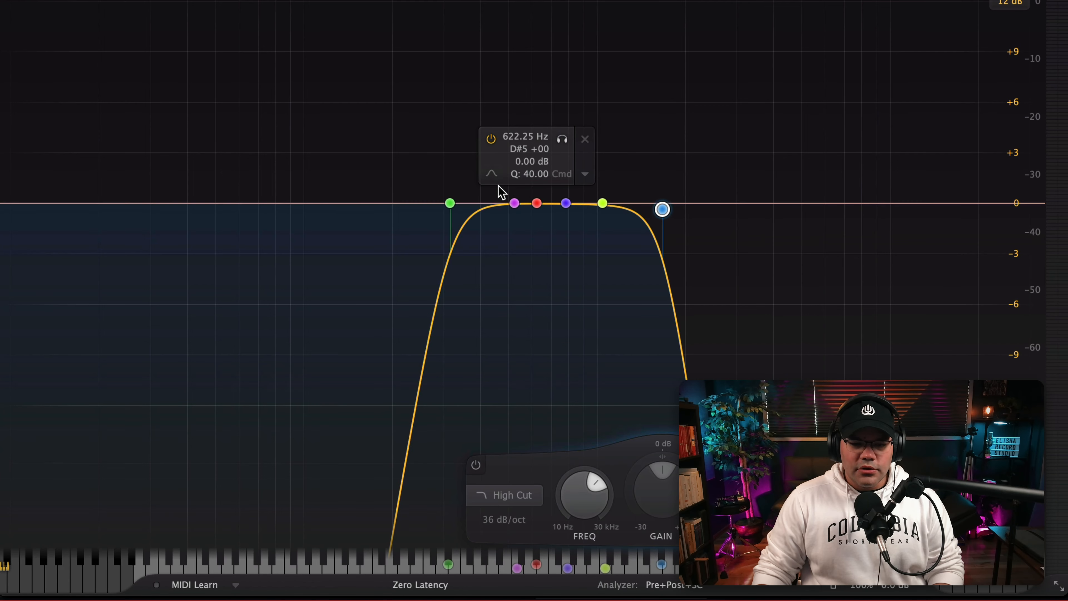
- Boost the four bell bands between C5 and C6 together to +30 dB
left_click(582, 205)
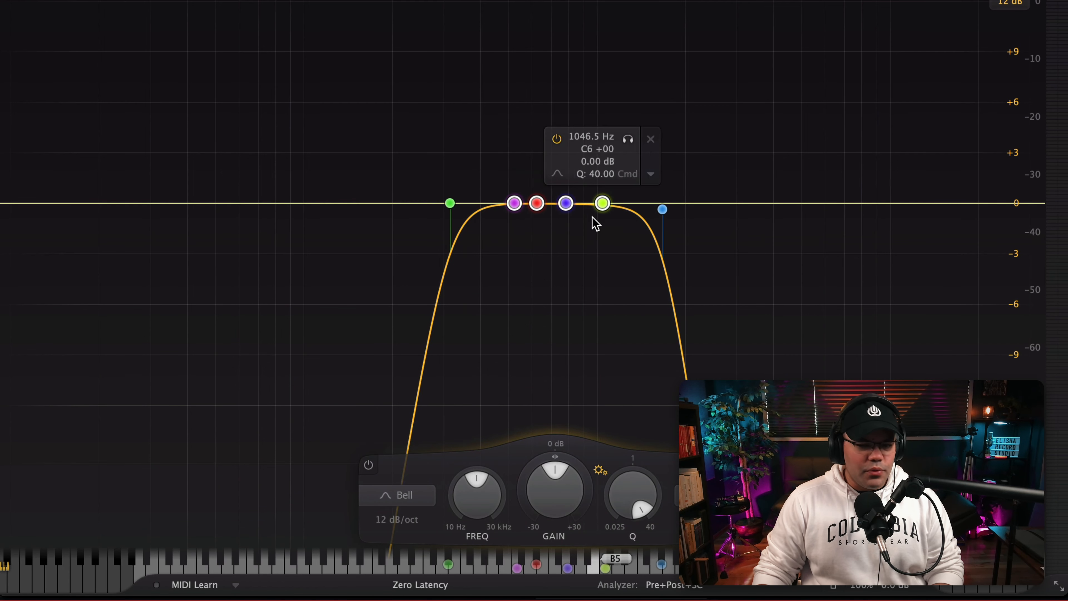
left_click_drag(586, 207, 596, 200)
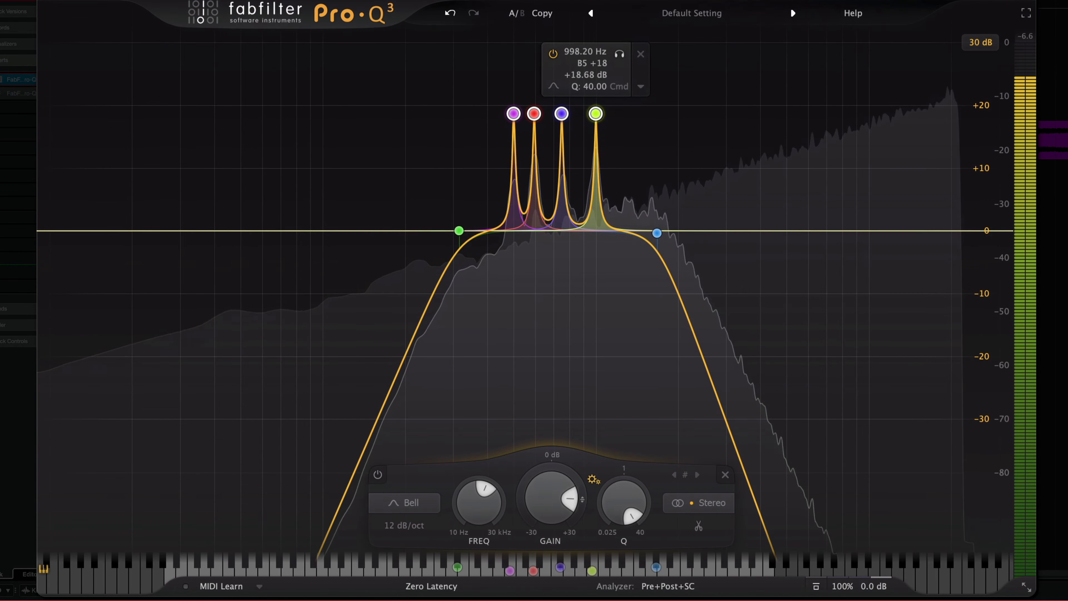
left_click_drag(596, 65, 598, 43)
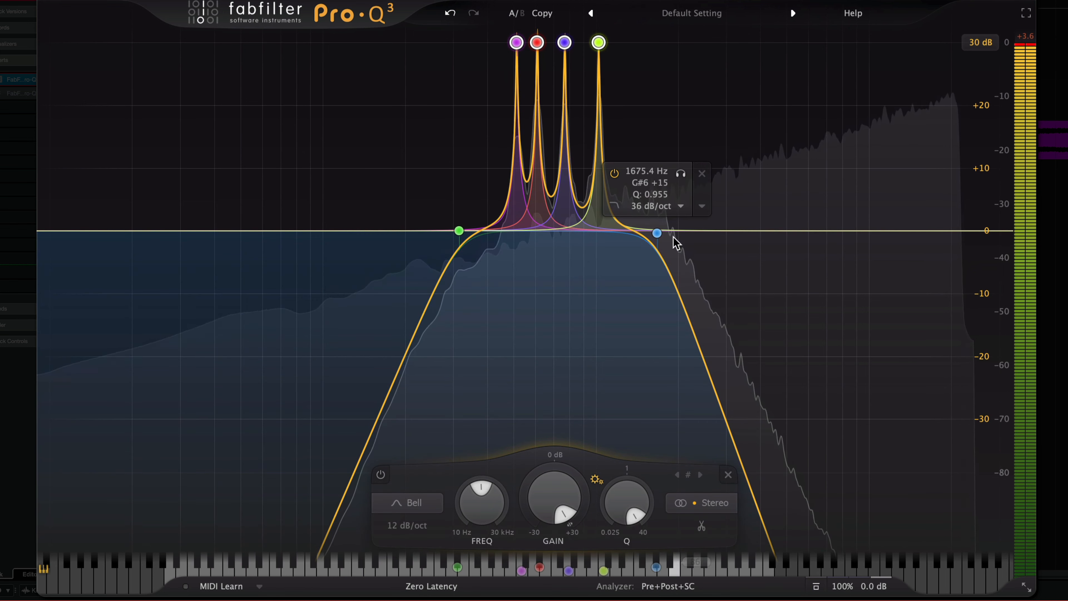
- Pull the high cut in at 96 dB/oct above the C6 peak and shift the low cut up toward the C5 peak
left_click(657, 233)
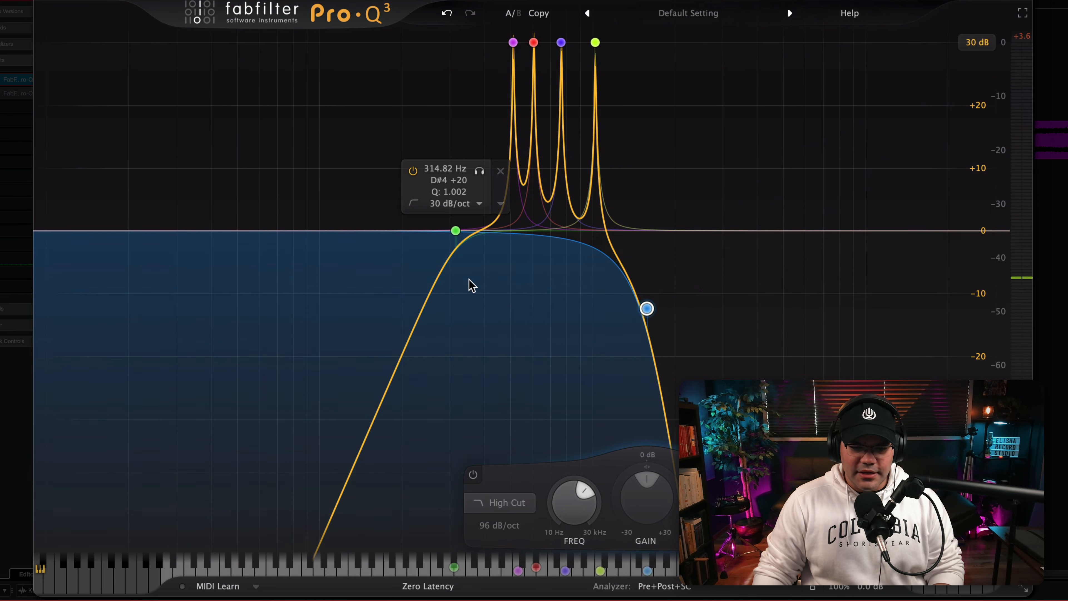
left_click_drag(456, 231, 471, 250)
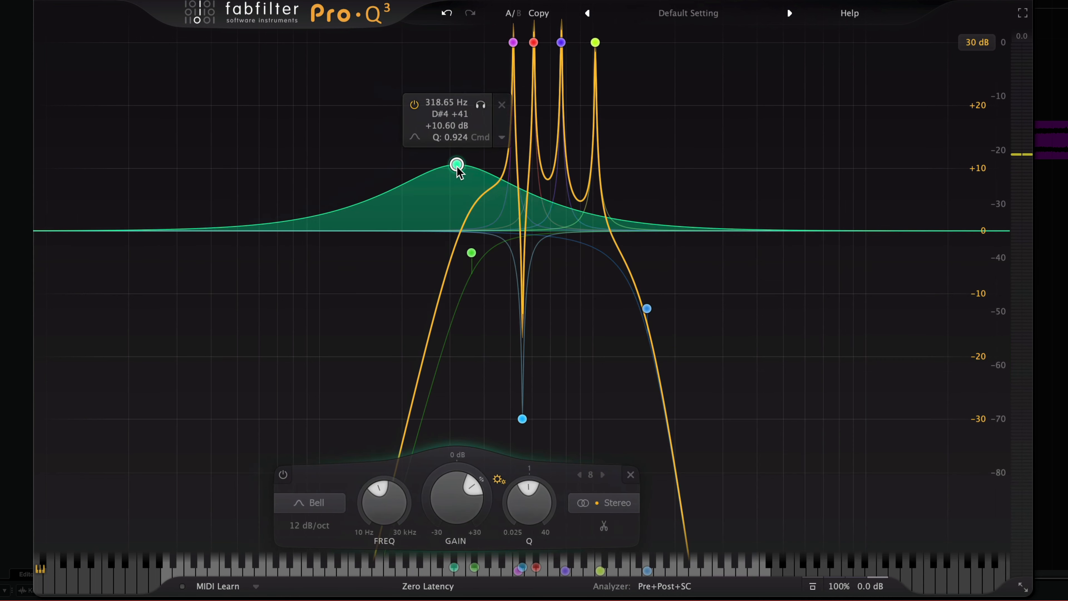
- Turn the wide low bell into a narrow +30 dB peak at C4 and move the deep cut between the C4 and C5 peaks
left_click_drag(457, 165, 435, 160)
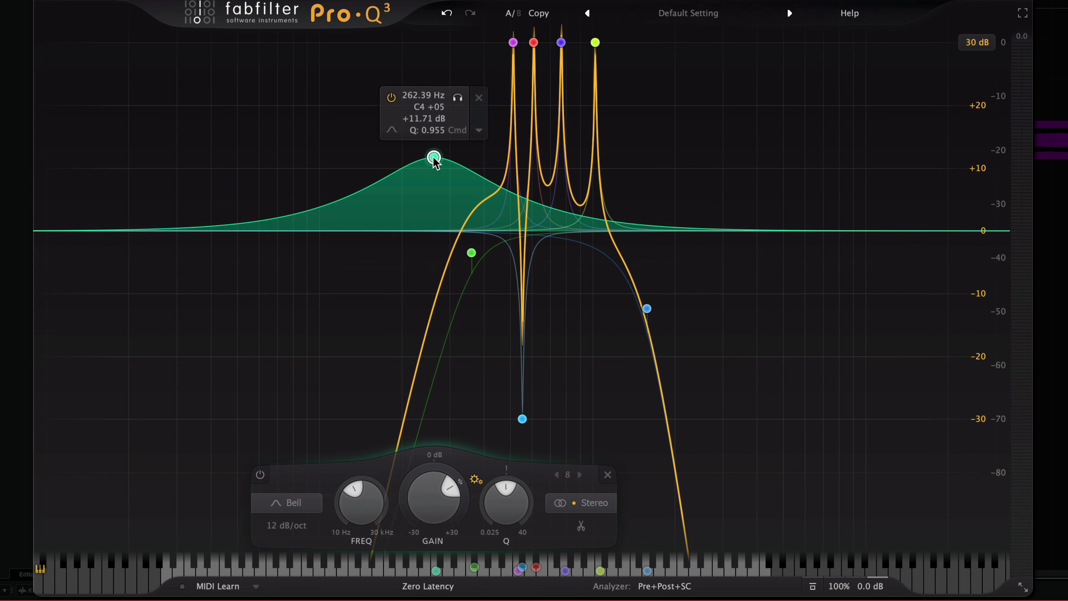
scroll(434, 157, "up", 10)
left_click_drag(434, 131, 435, 61)
left_click_drag(522, 419, 474, 450)
- Tighten the high cut and low cut around the C4 to C6 peaks, deleting the stray extra bell near G3
mouse_move(646, 308)
left_mouse_down()
mouse_move(616, 295)
mouse_move(625, 332)
mouse_move(631, 316)
left_mouse_up()
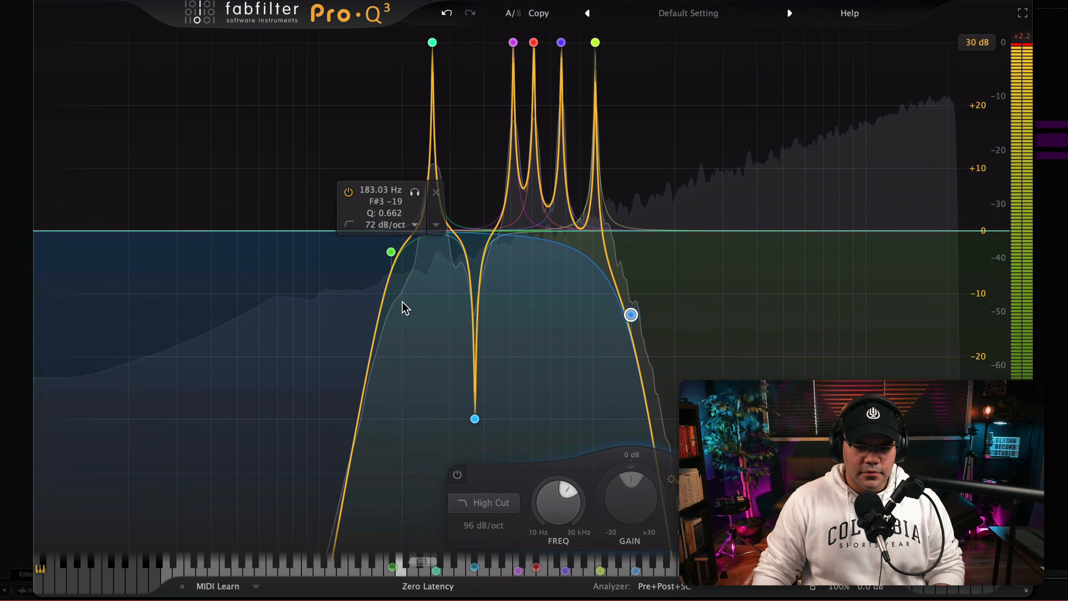
left_click_drag(393, 265, 395, 271)
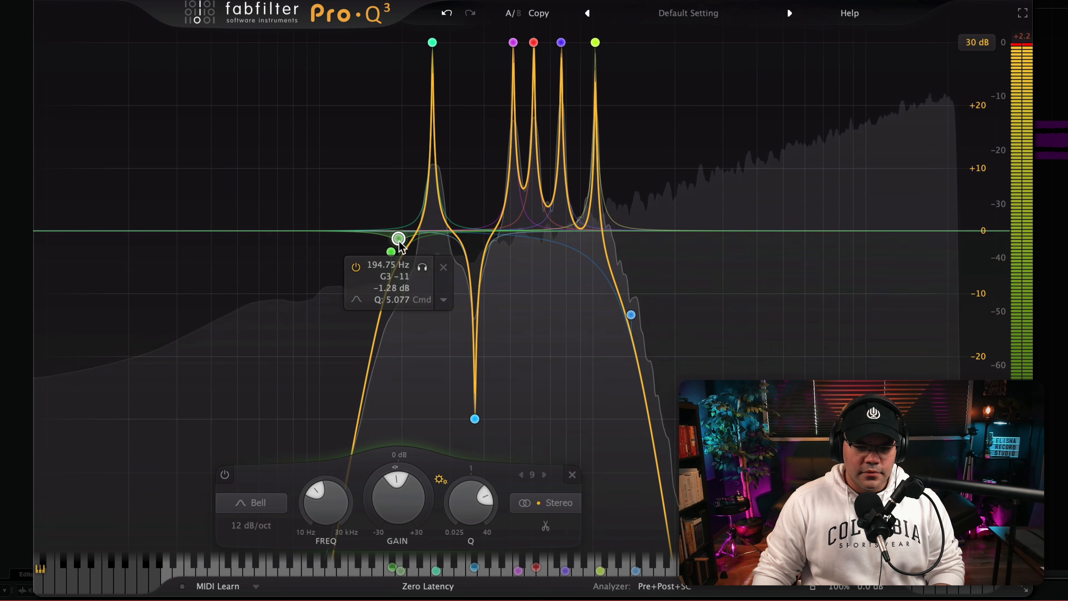
left_click(445, 269)
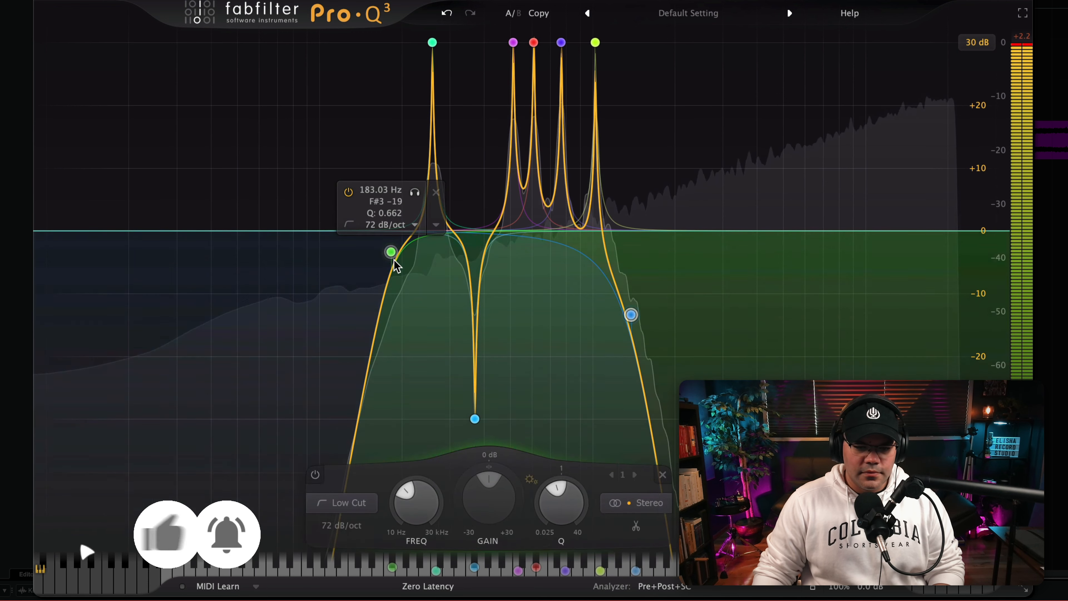
left_click_drag(393, 252, 408, 277)
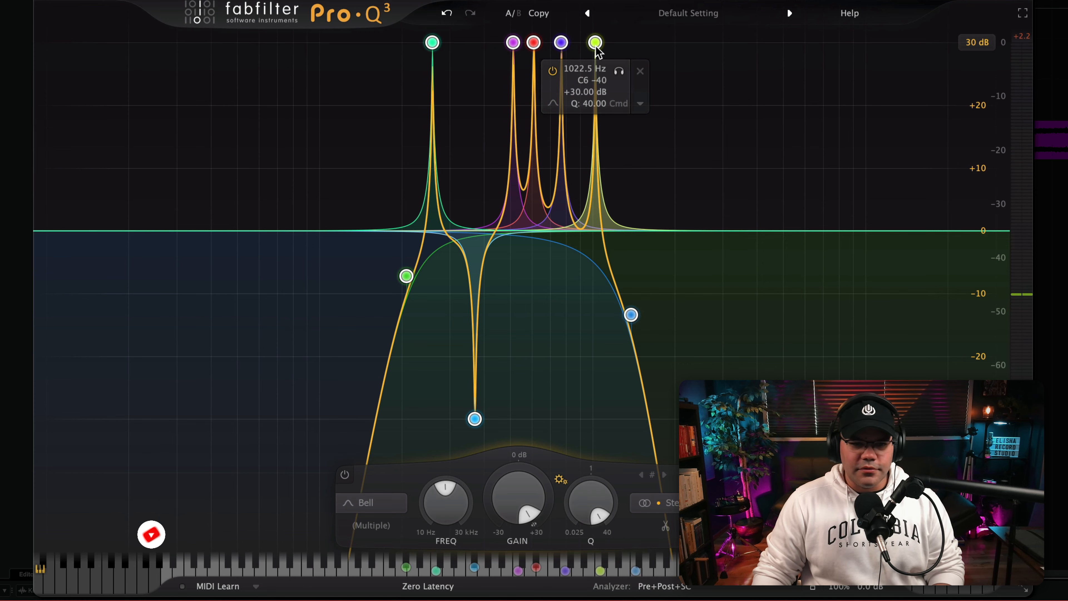
- Scale the gains of all selected bands down so the peaks sit at about +5.79 dB, and play the white noise
key("space")
left_click_drag(602, 48, 596, 198)
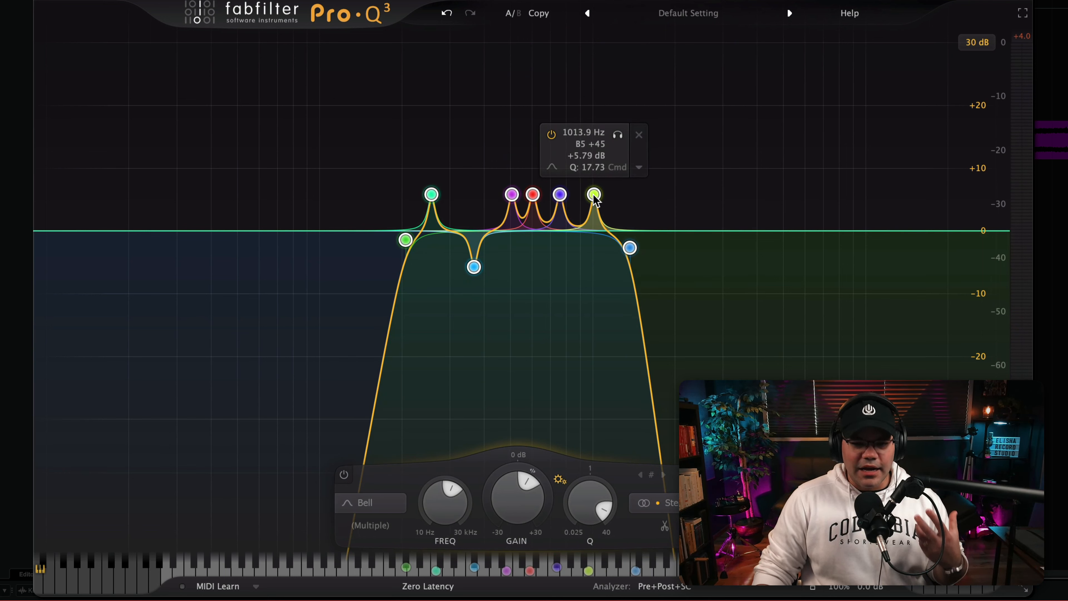
key("space")
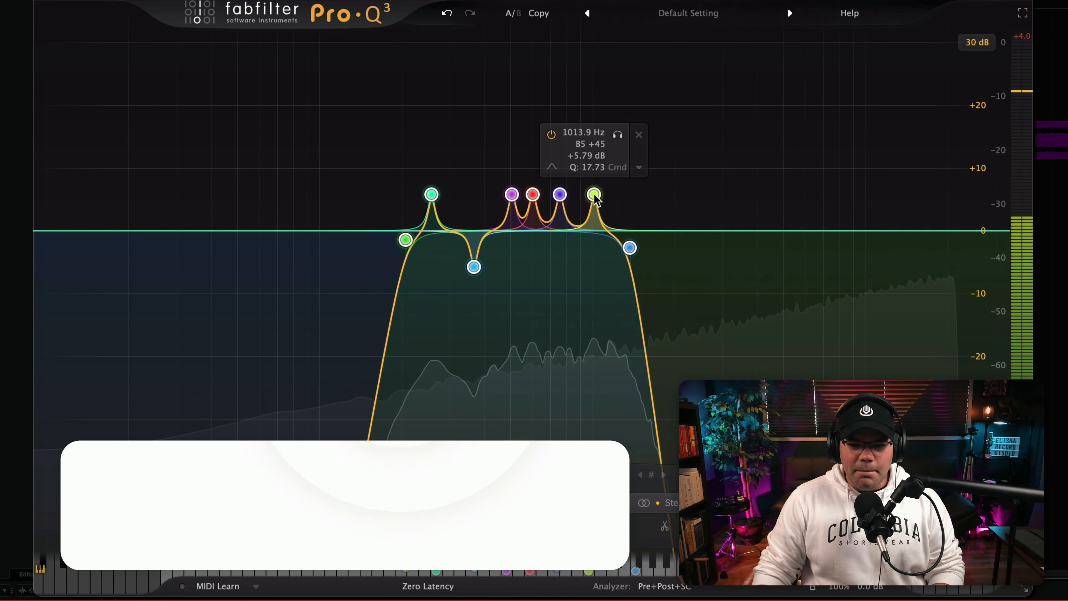
- Raise all selected bands so the peaks reach +30 dB, and play the white noise
left_click_drag(596, 200, 599, 18)
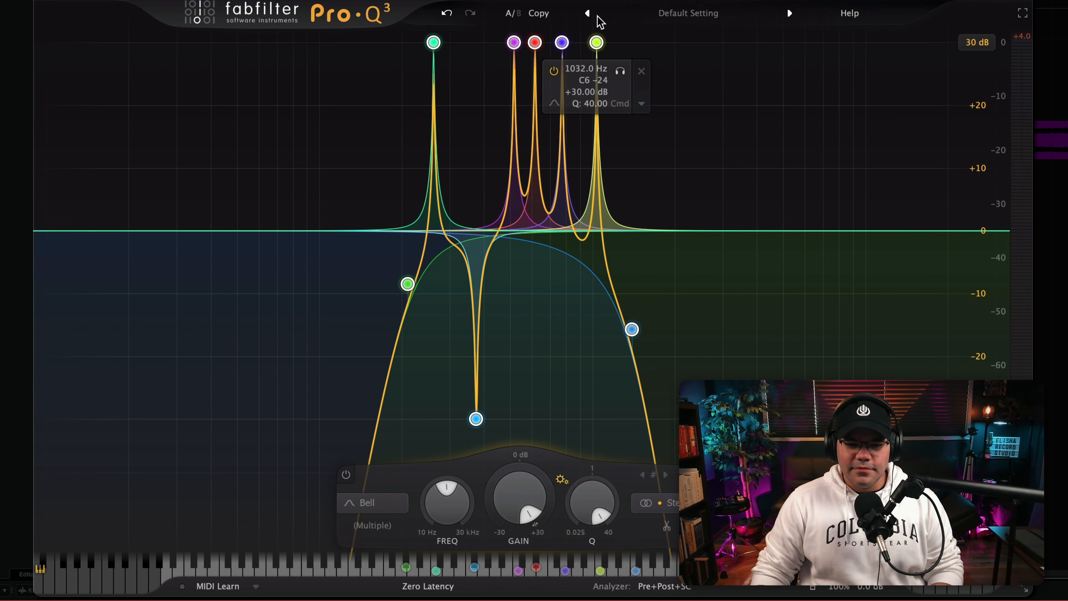
key("space")
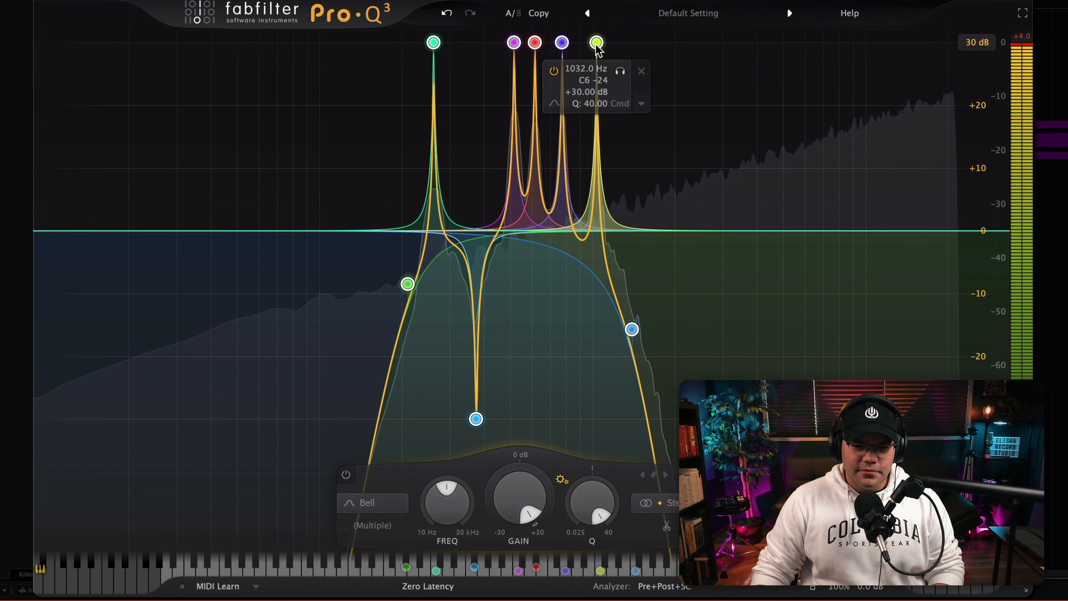
mouse_move(598, 46)
left_mouse_down()
mouse_move(649, 42)
mouse_move(602, 42)
left_mouse_up()
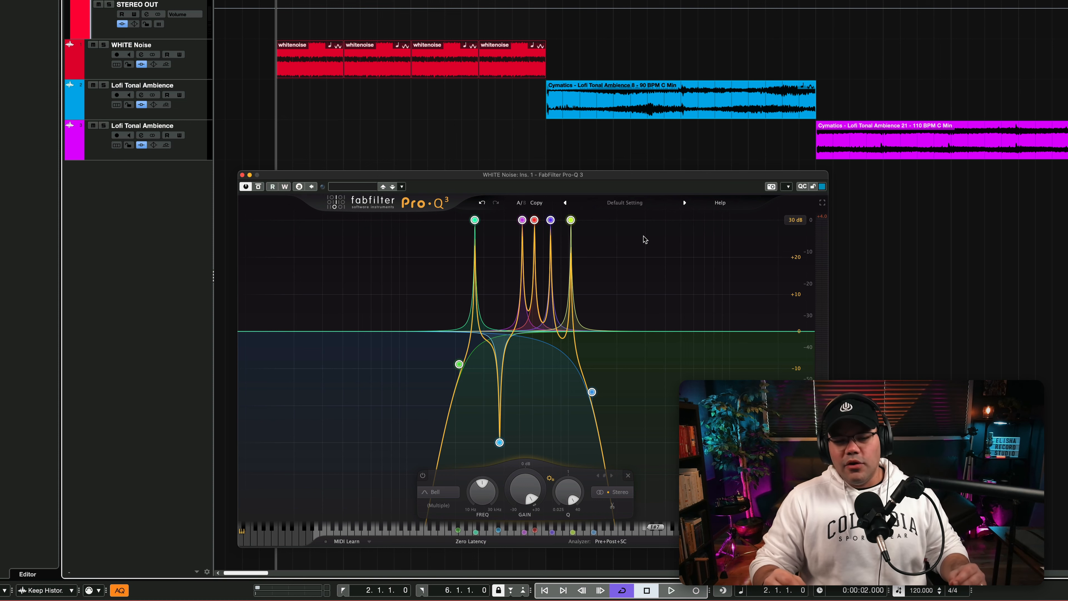
- Toggle the bypass of the EQ on the WHITE Noise track to compare the sound with and without it
left_click(201, 67)
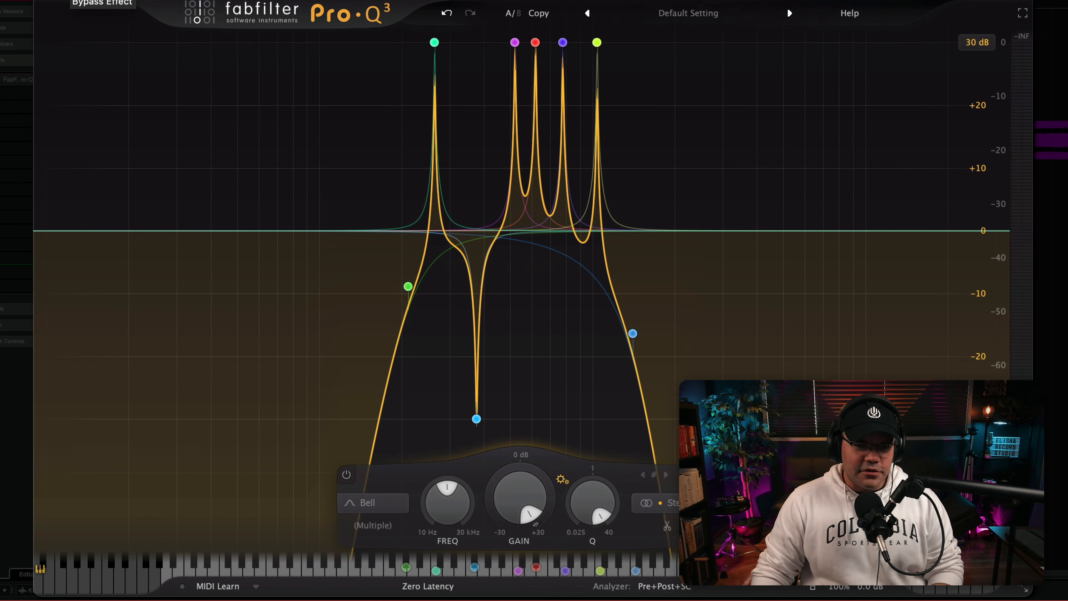
left_click(66, 1)
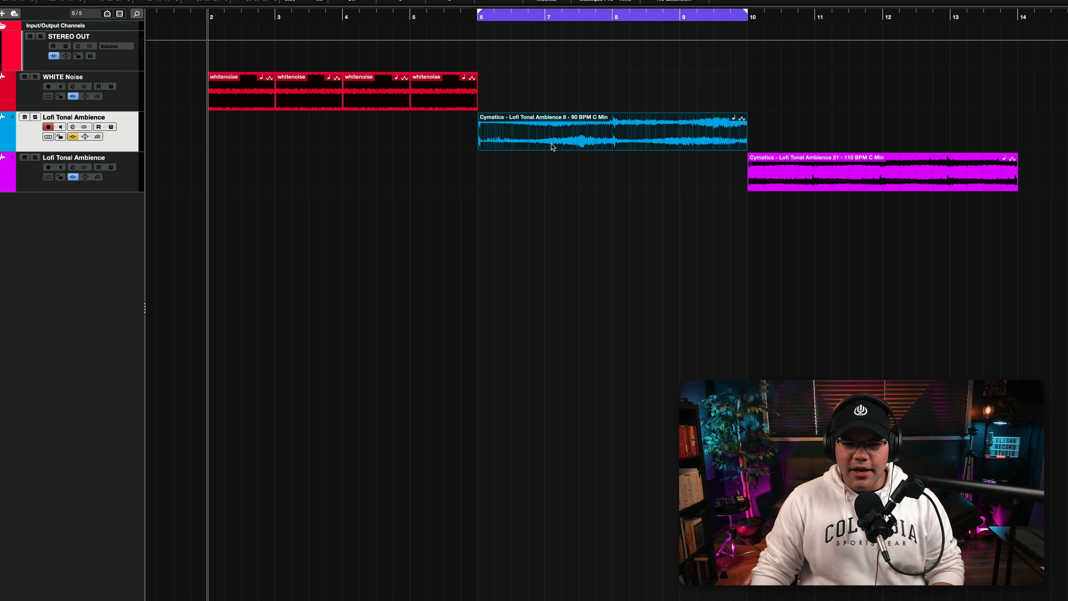
- Set the playhead to bar 6 and enable the blue Lofi Tonal Ambience track's inserts, closing ShaperBox 3 after viewing it
left_click(477, 17)
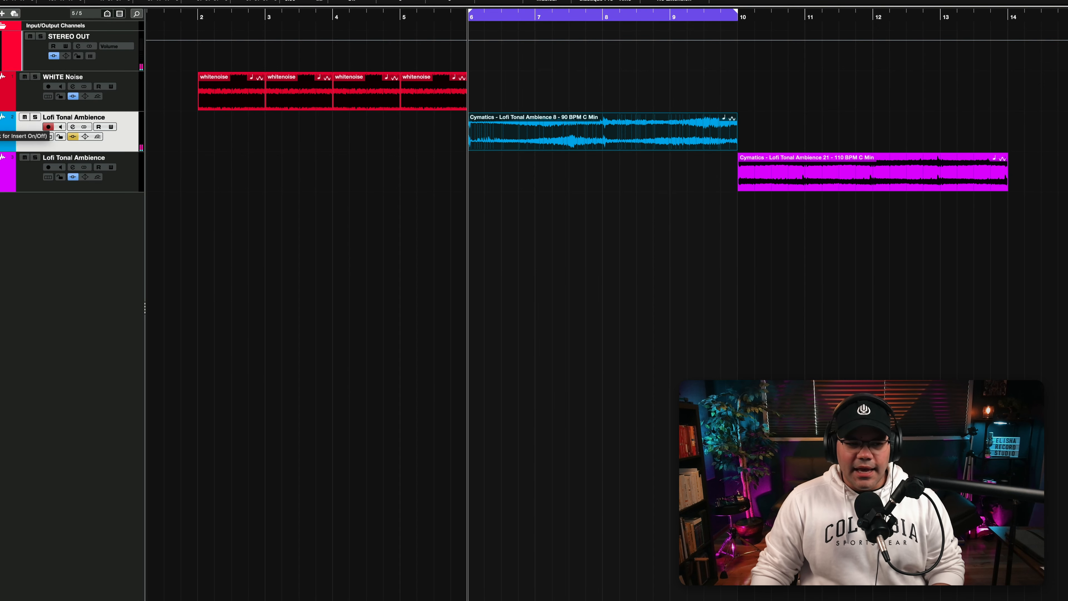
left_click(73, 136)
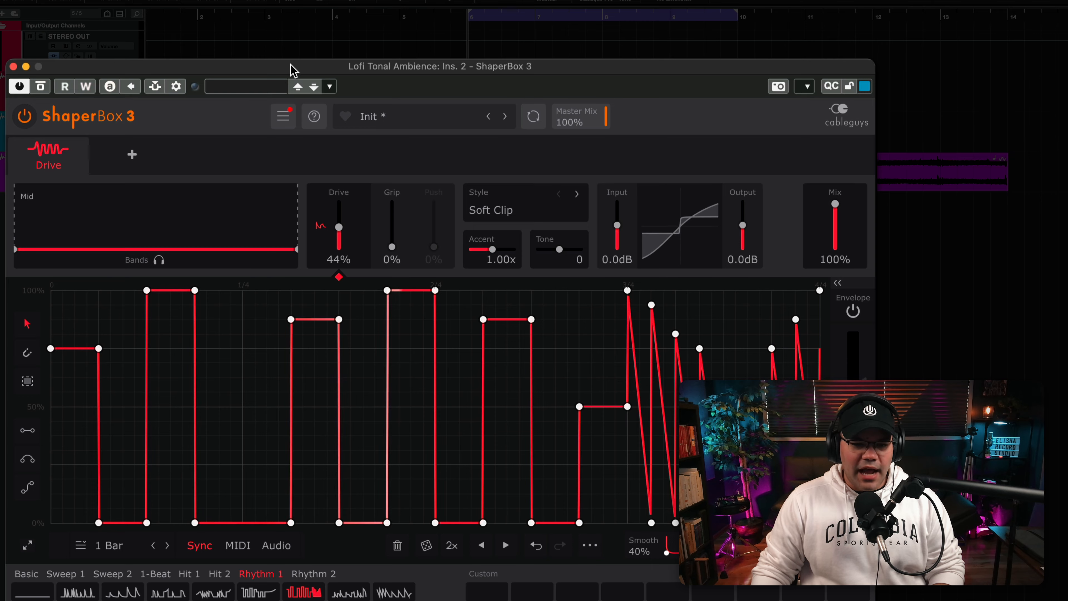
left_click_drag(291, 65, 283, 68)
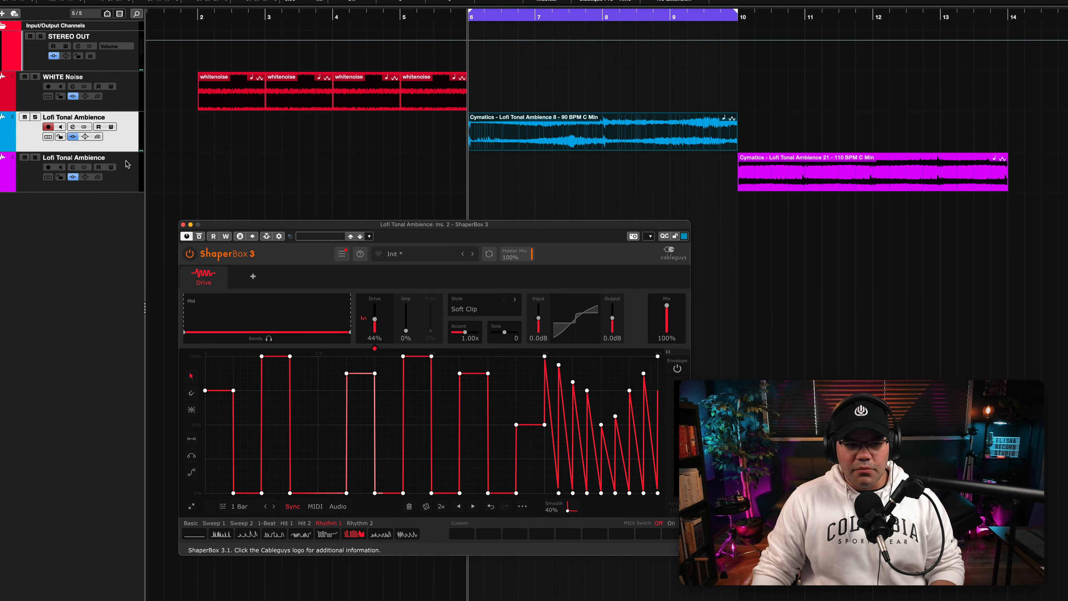
key("super+w")
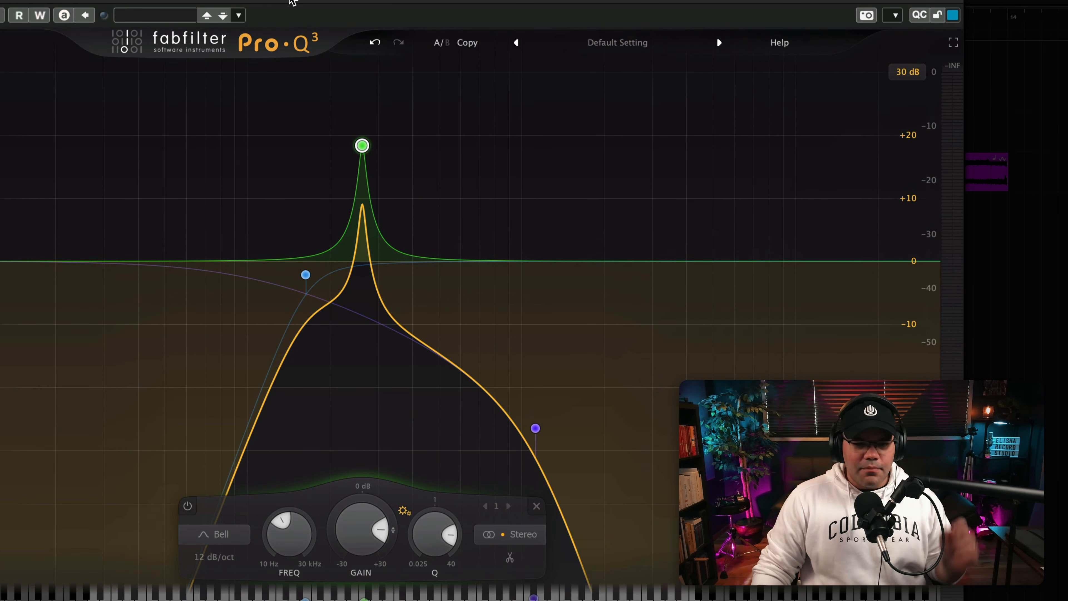
- Examine the low cut, high cut and narrow C4 bell in the blue Lofi Tonal Ambience track's EQ
left_click(306, 276)
mouse_move(564, 377)
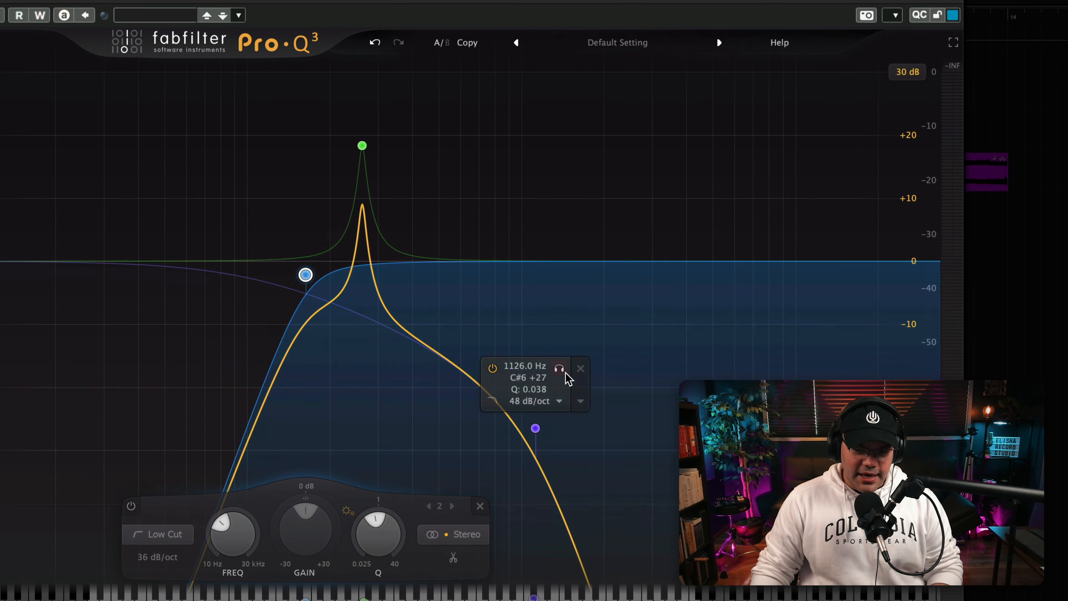
left_click(536, 428)
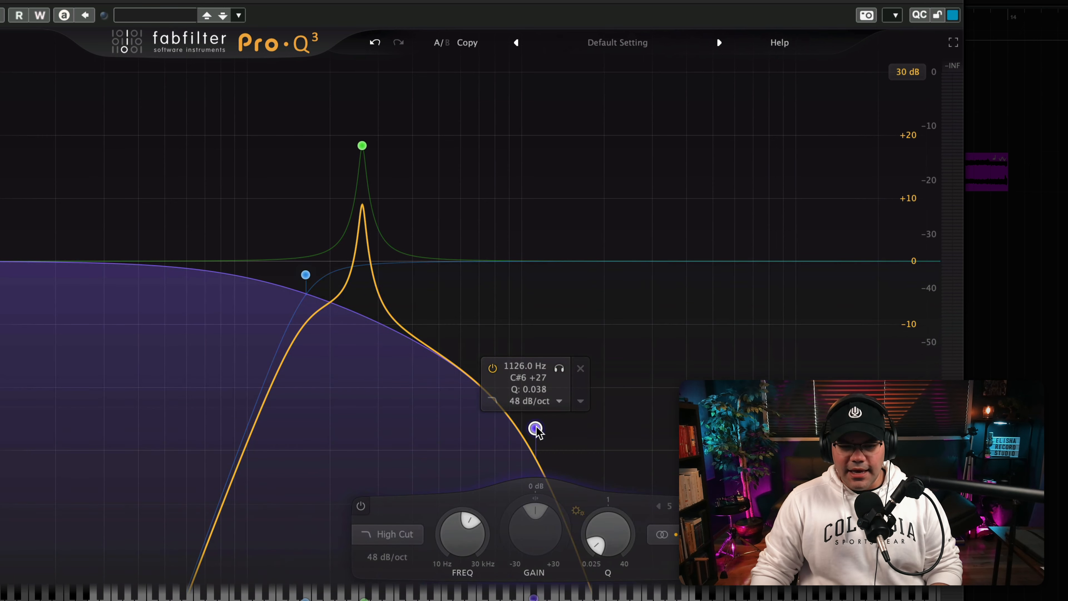
mouse_move(372, 165)
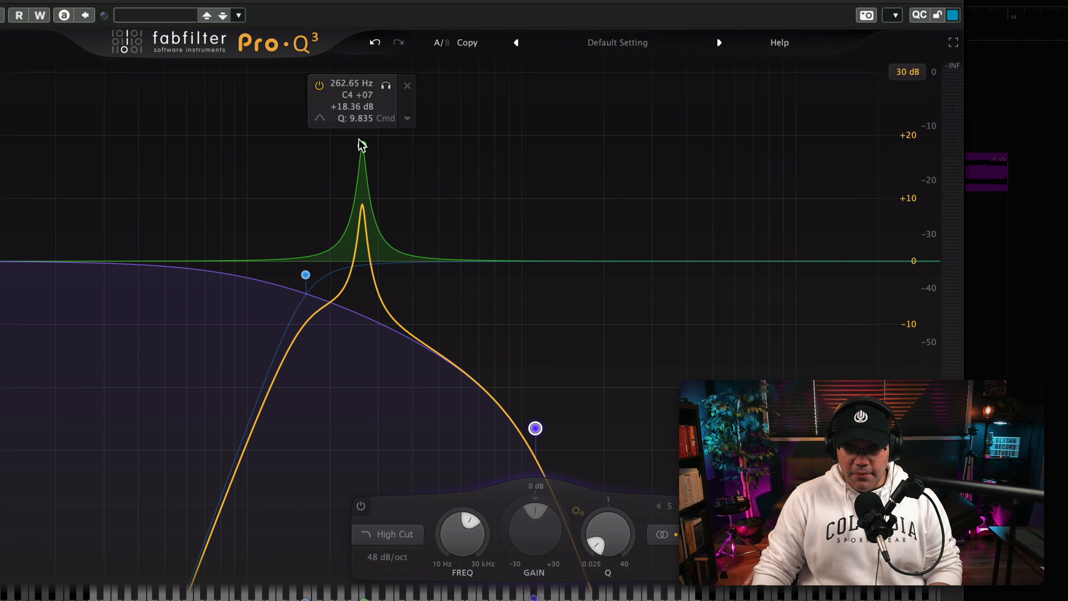
left_click(362, 146)
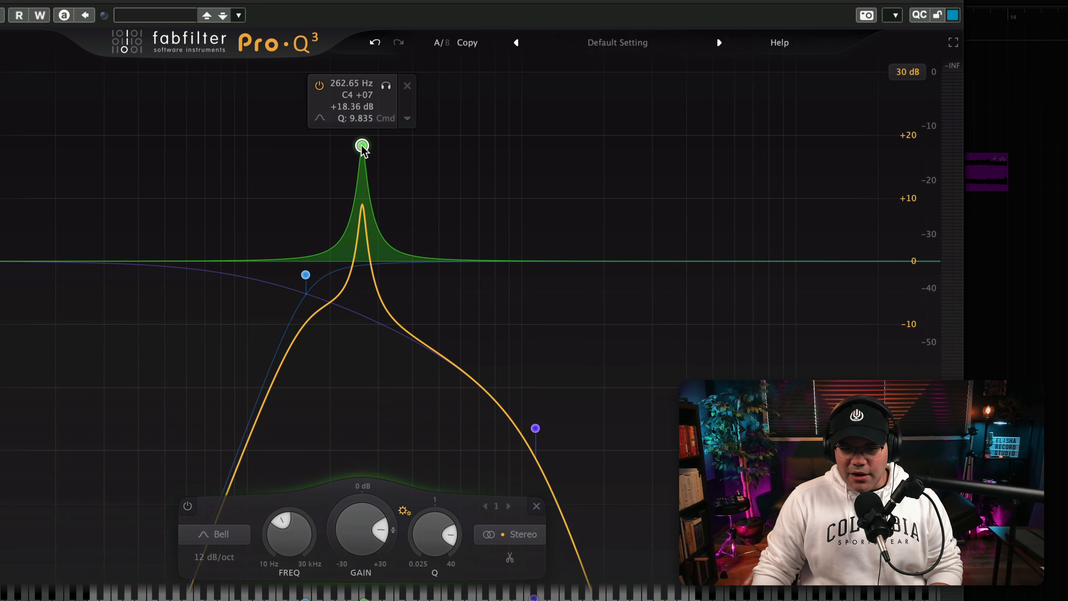
- Lower the narrow bell near C4 to about +8.75 dB and fine-tune its frequency and gain
left_click_drag(363, 149, 360, 212)
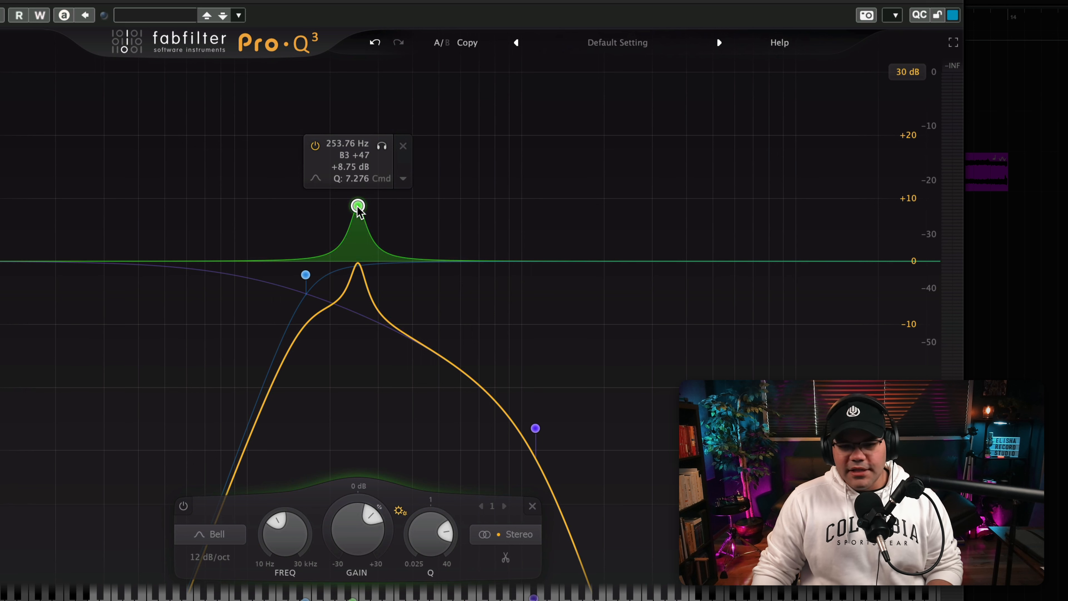
mouse_move(360, 212)
left_mouse_down()
mouse_move(476, 202)
mouse_move(479, 101)
mouse_move(426, 122)
mouse_move(420, 149)
mouse_move(364, 146)
mouse_move(457, 150)
mouse_move(465, 131)
mouse_move(481, 136)
mouse_move(363, 159)
mouse_move(417, 167)
mouse_move(415, 182)
mouse_move(456, 180)
mouse_move(351, 182)
mouse_move(362, 99)
mouse_move(364, 206)
left_mouse_up()
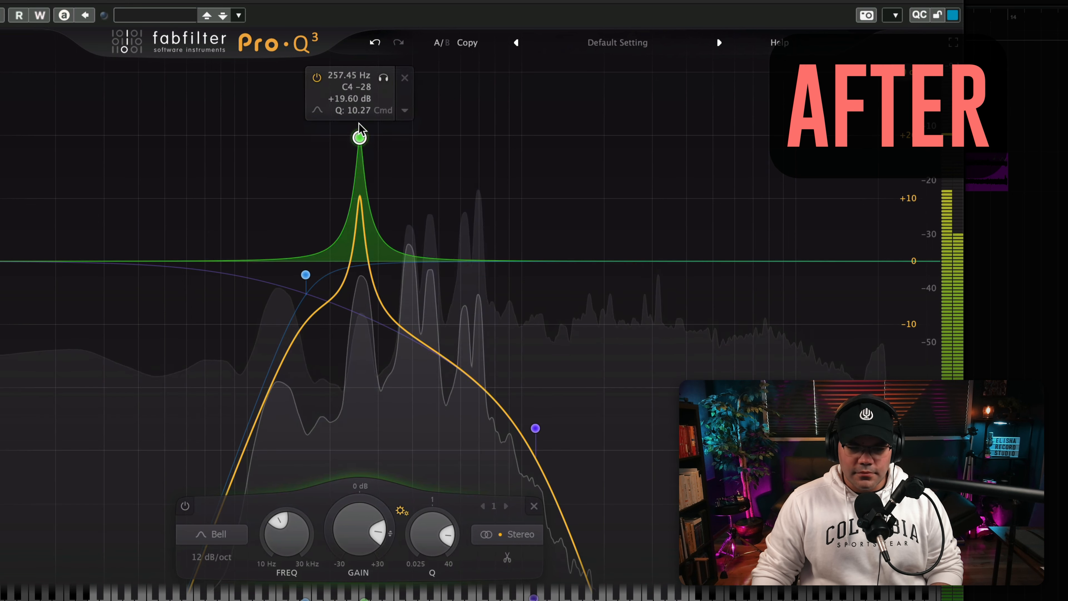
left_click_drag(360, 136, 360, 164)
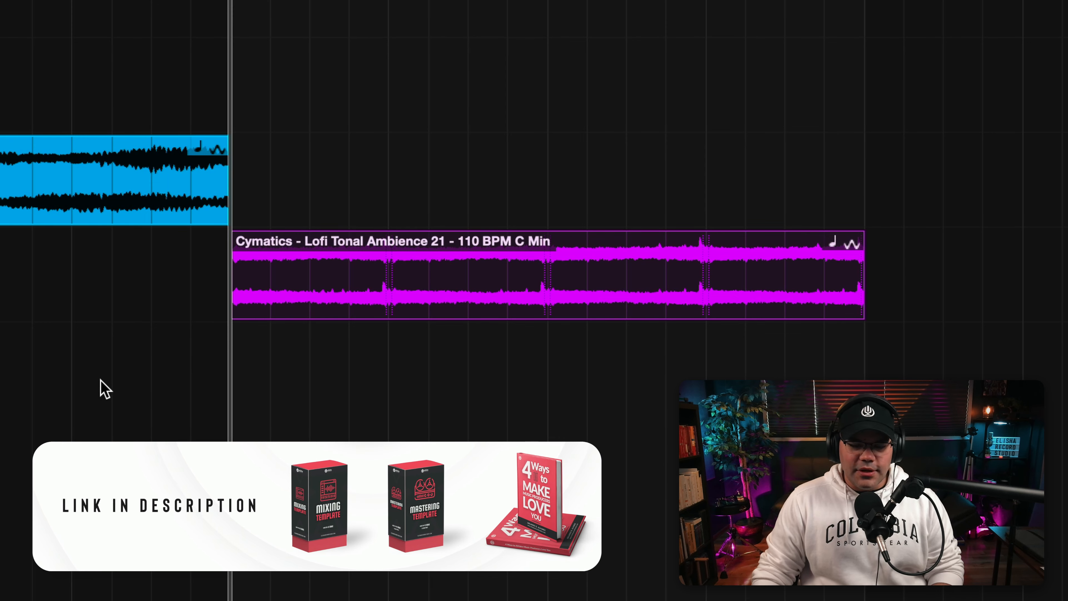
- Play the magenta Lofi Tonal Ambience 21 clip and enable its EQ's brickwall low cut at 415.77 Hz and high cut at 861.52 Hz
key("space")
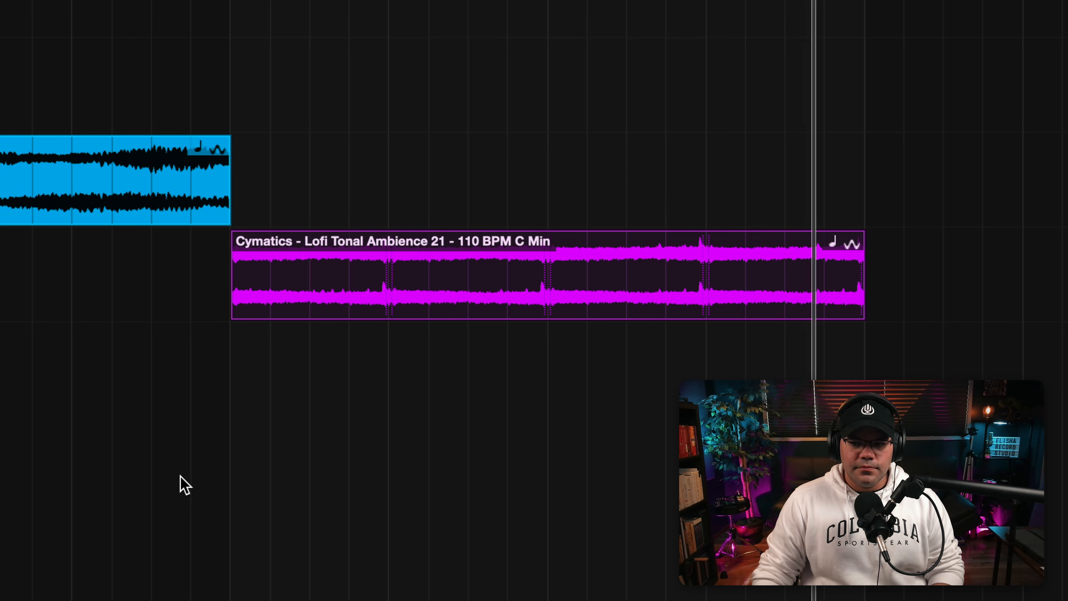
key("space")
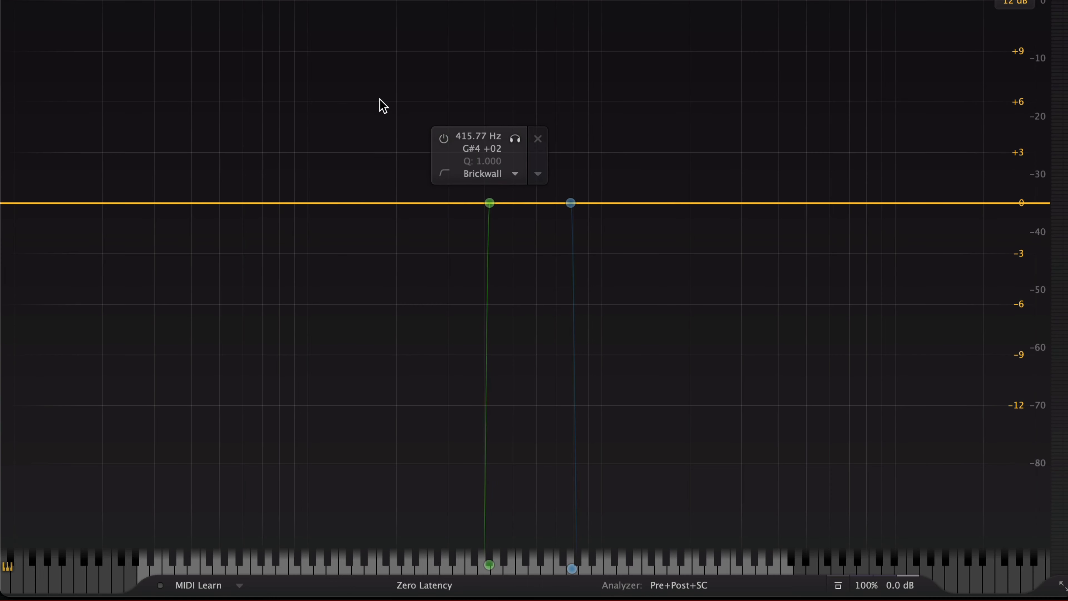
left_click_drag(380, 100, 629, 257)
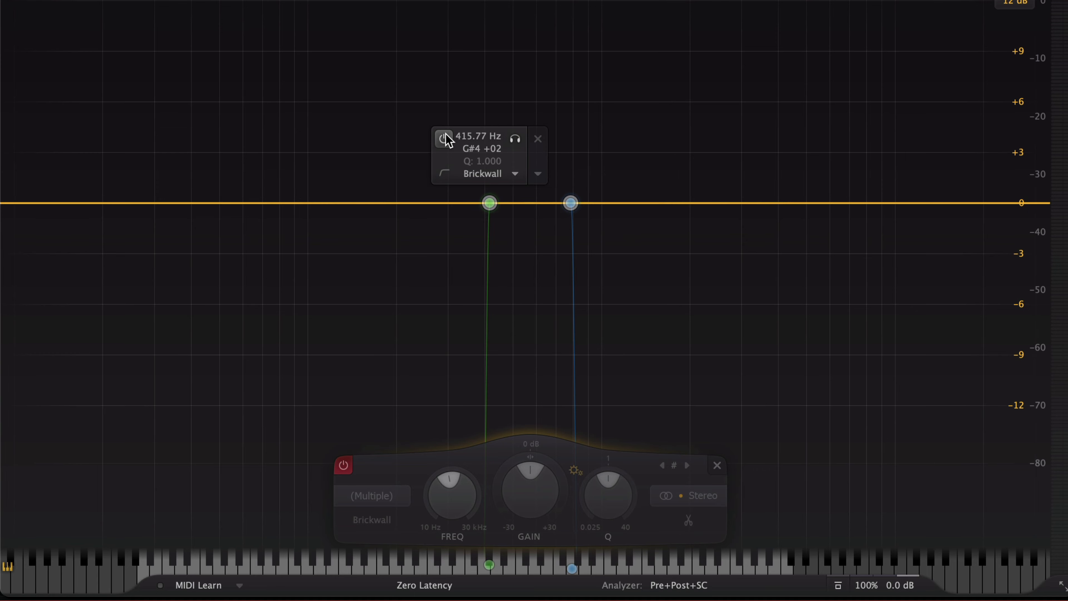
left_click(445, 137)
left_click_drag(706, 100, 469, 271)
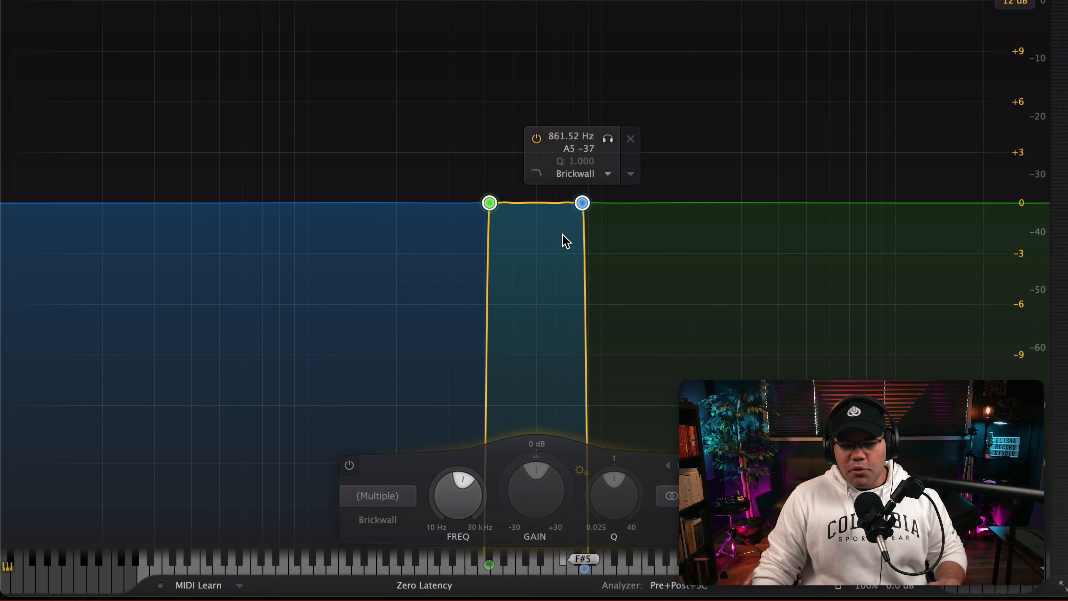
left_click(583, 204)
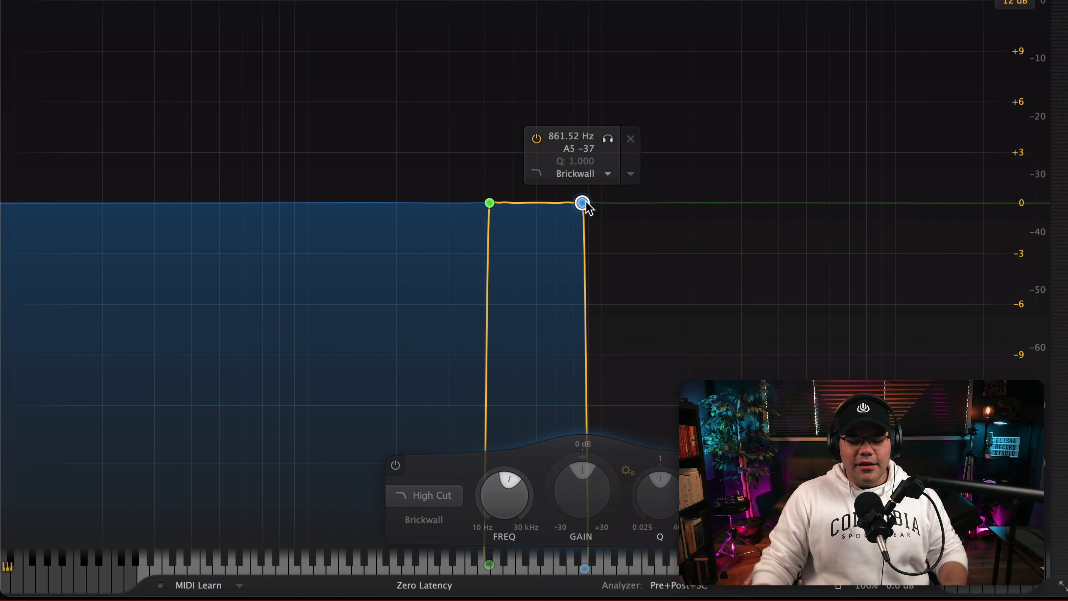
left_click_drag(764, 76, 432, 242)
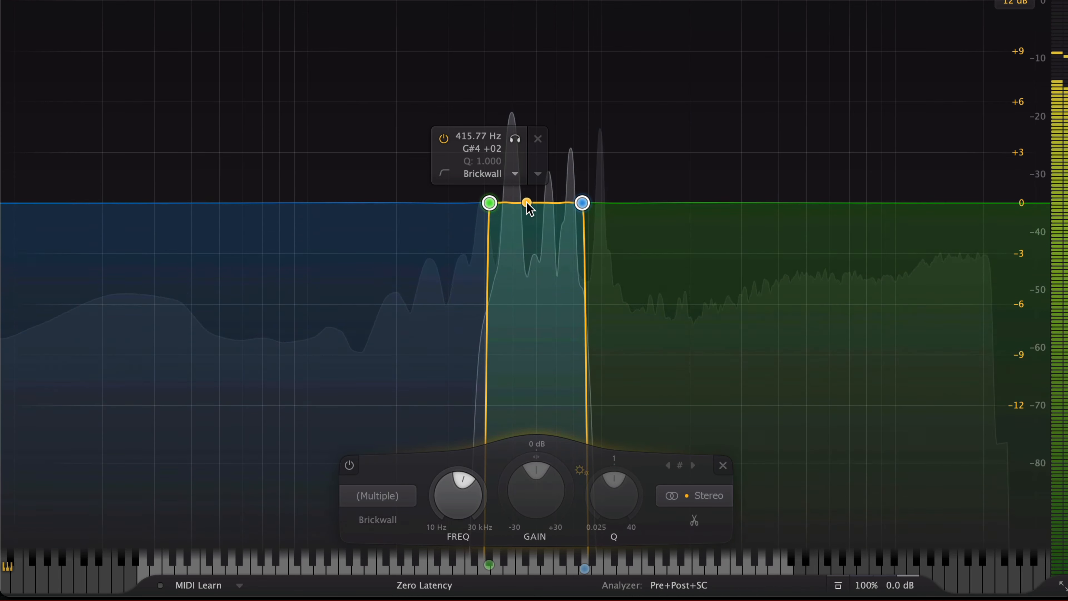
left_click_drag(493, 211, 471, 156)
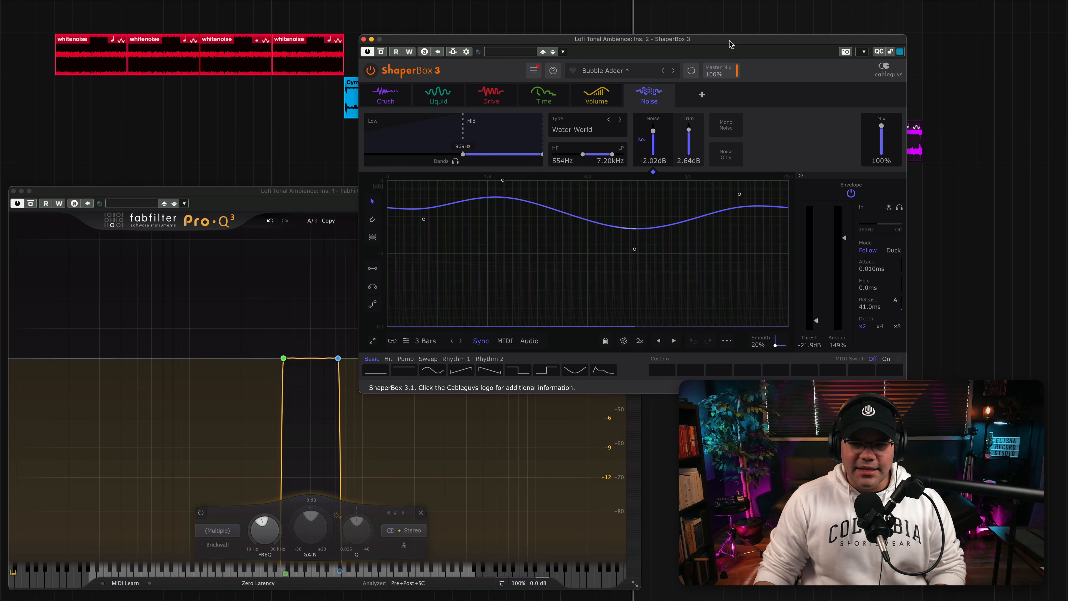
- Audition the filtered ambience through ShaperBox 3's Bubble Adder preset, advancing through Crush Repeater to Drive Time Sweeper
key("space")
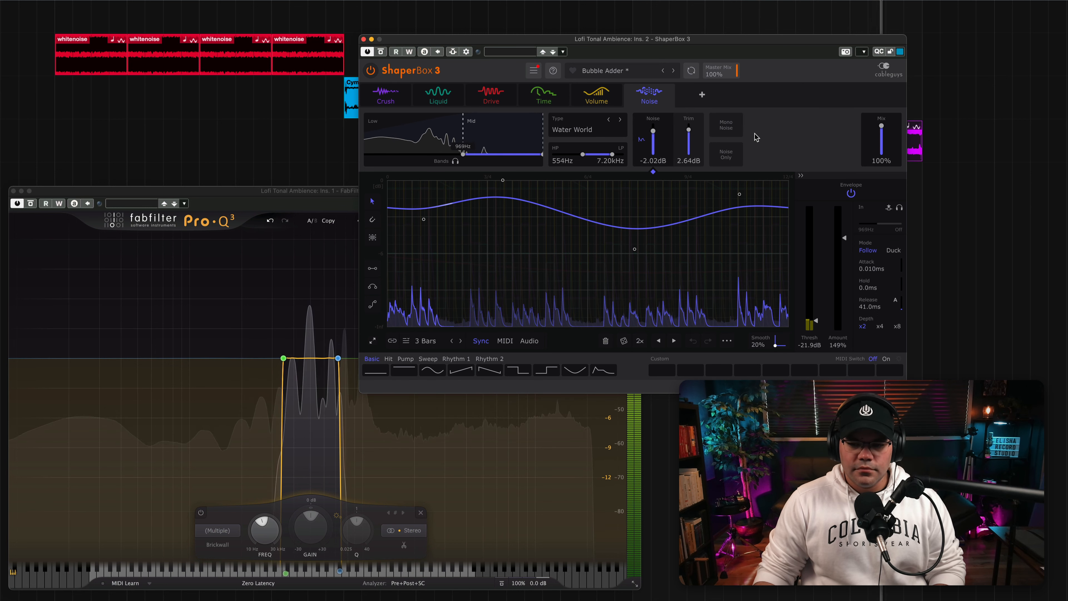
key("space")
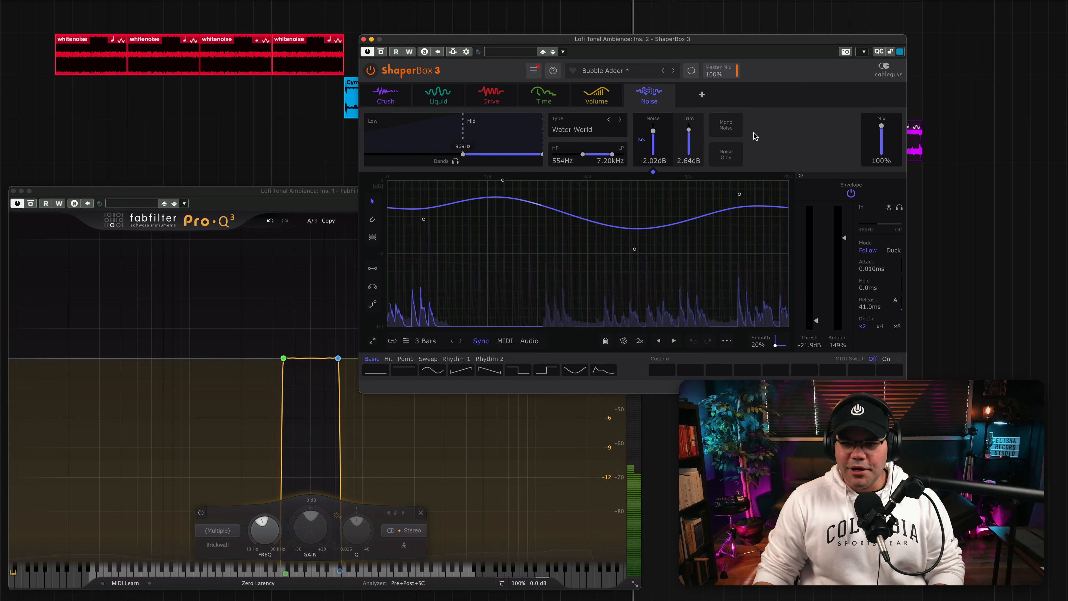
left_click(674, 71)
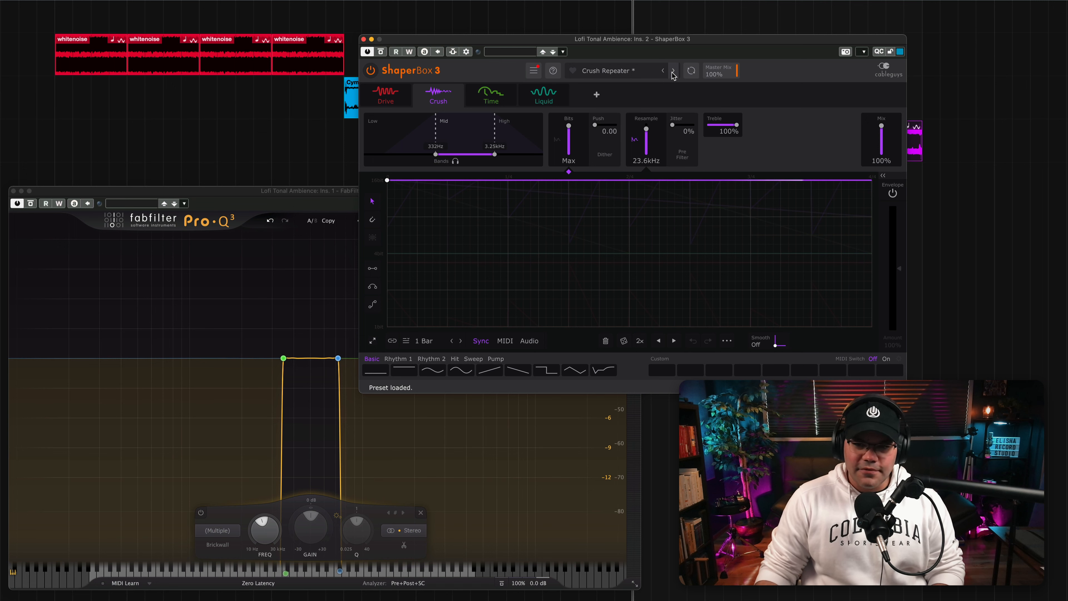
key("space")
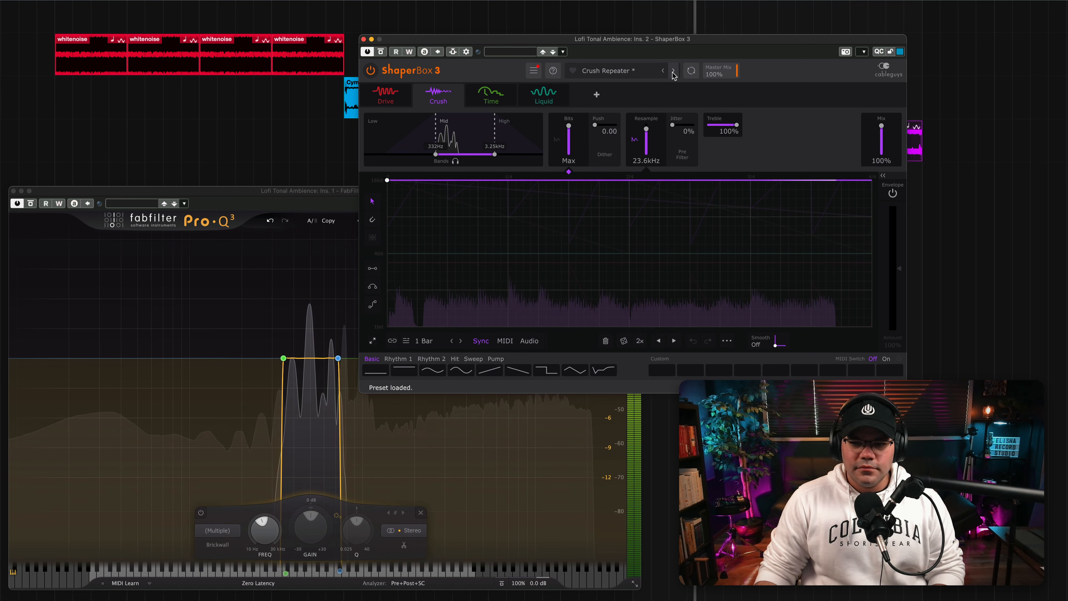
left_click(674, 71)
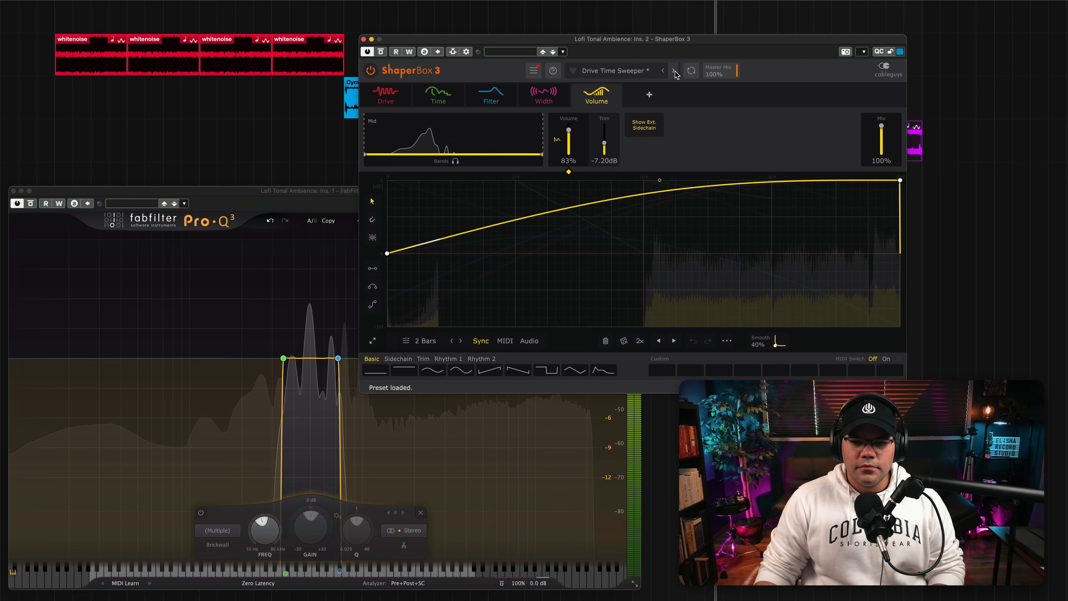